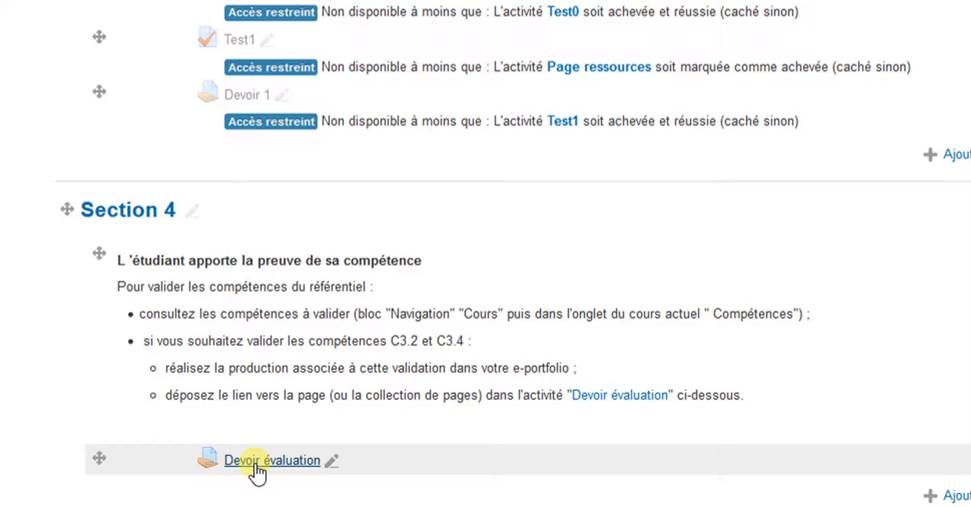
# Step: Open the course's competency report (Rapport des compétences) from the course administration
pyautogui.scroll(2, 256, 466)
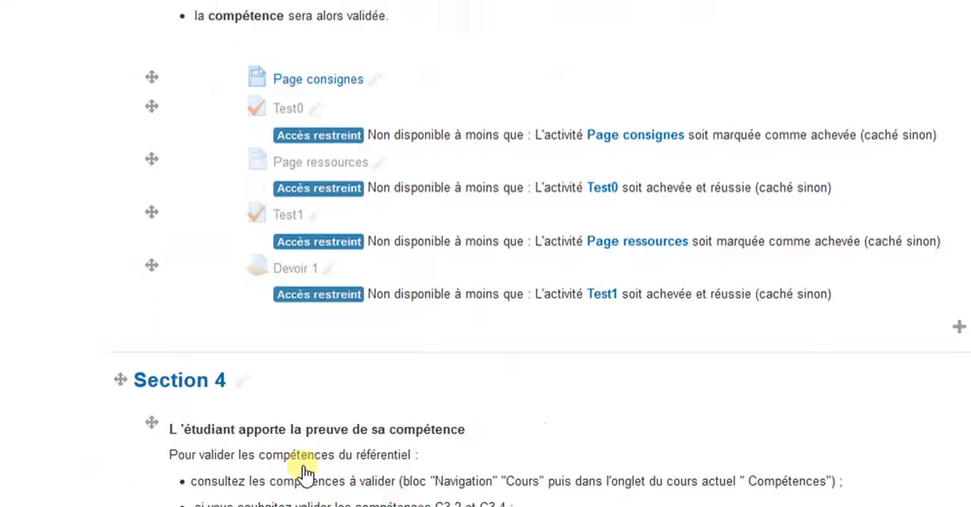
pyautogui.scroll(10, 303, 472)
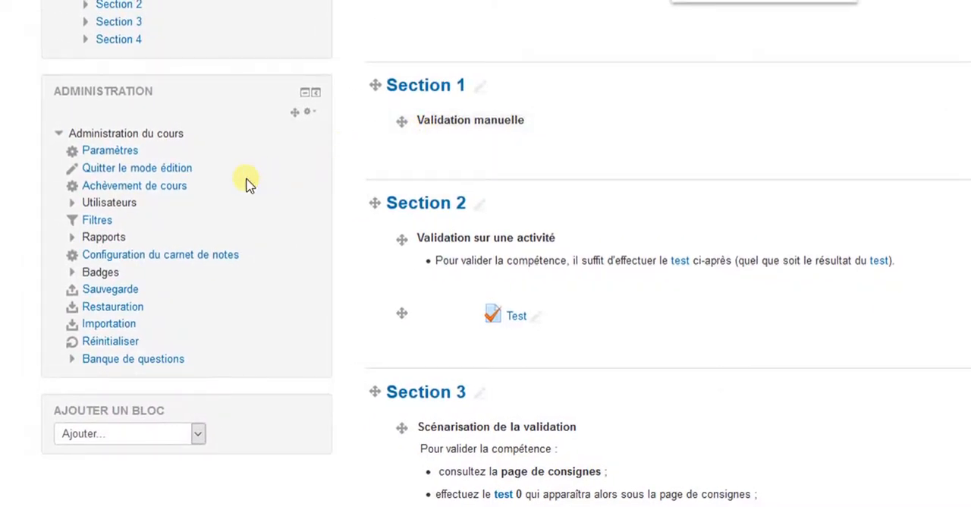
pyautogui.click(106, 238)
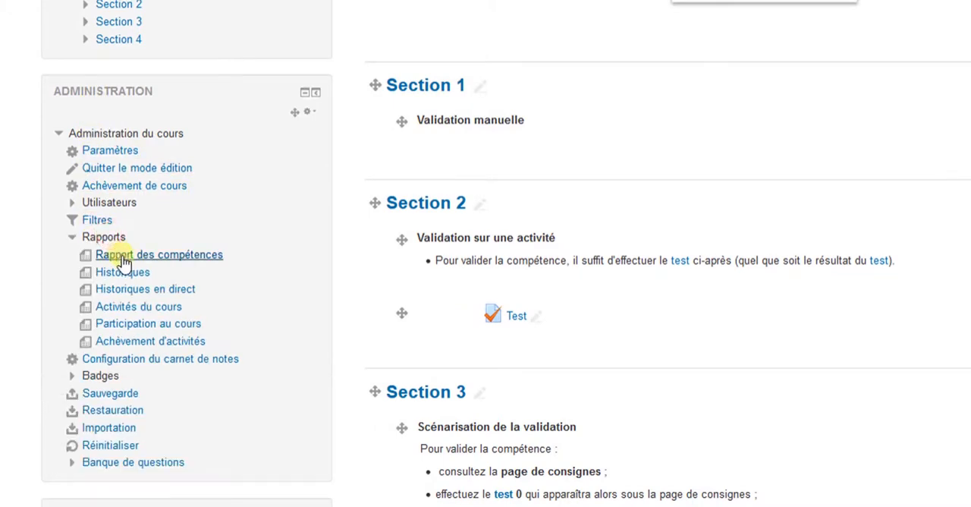
pyautogui.click(124, 258)
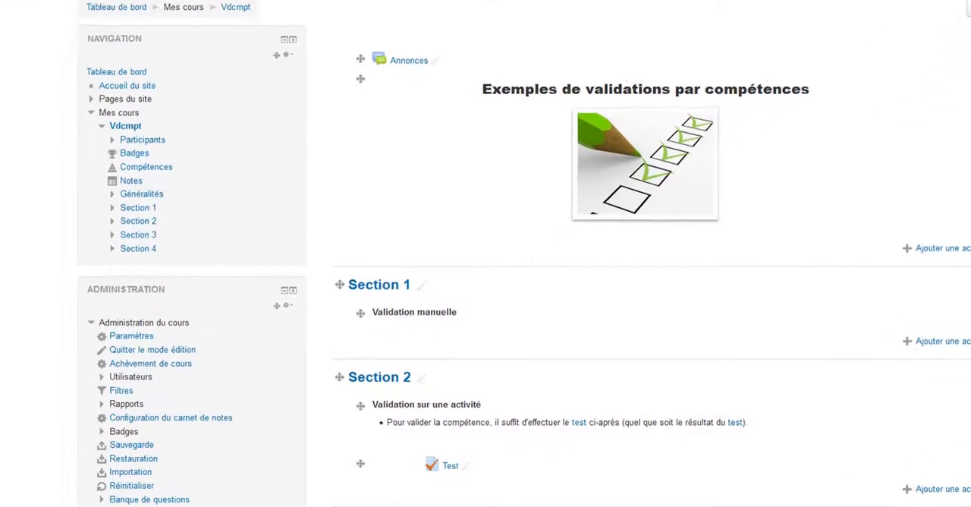
# Step: Reopen the competency report from the course page, and open the activity completion report (Achèvement d'activités)
pyautogui.click(124, 406)
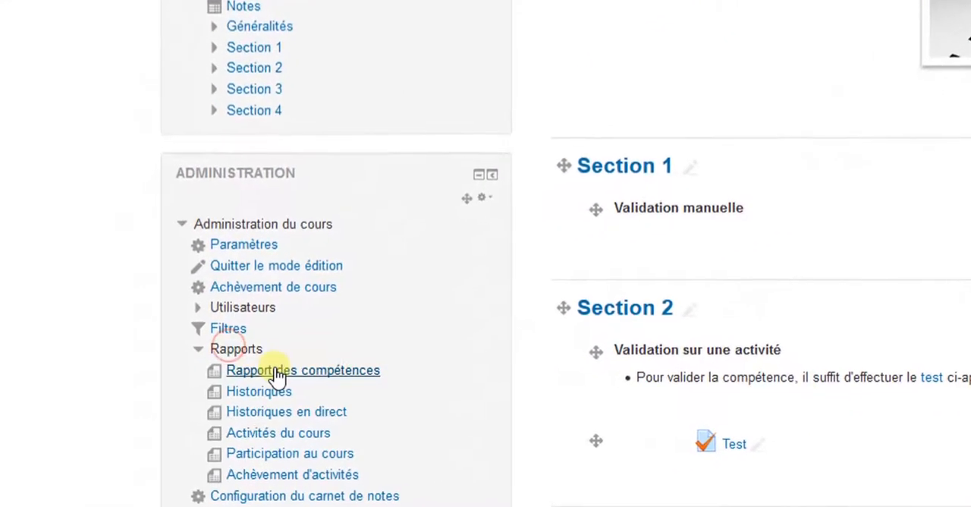
pyautogui.click(266, 377)
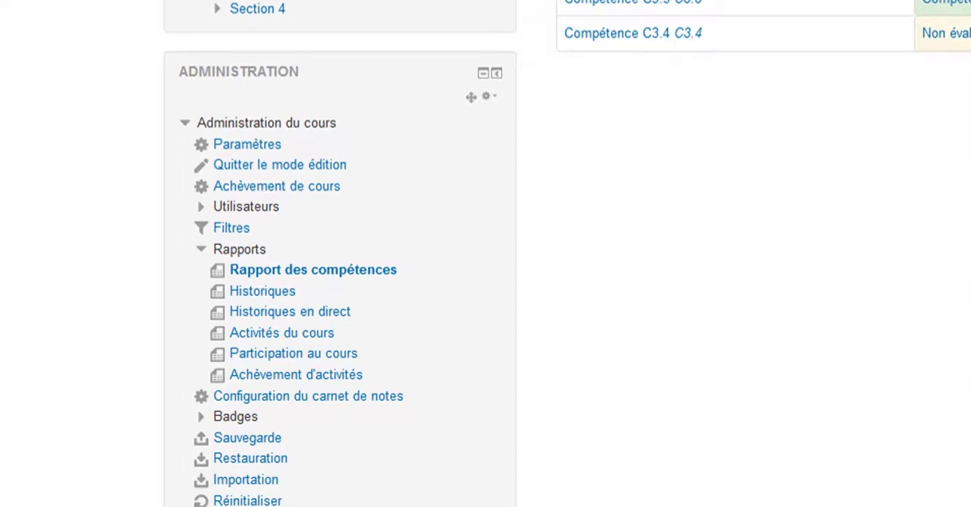
pyautogui.scroll(-3, 568, 253)
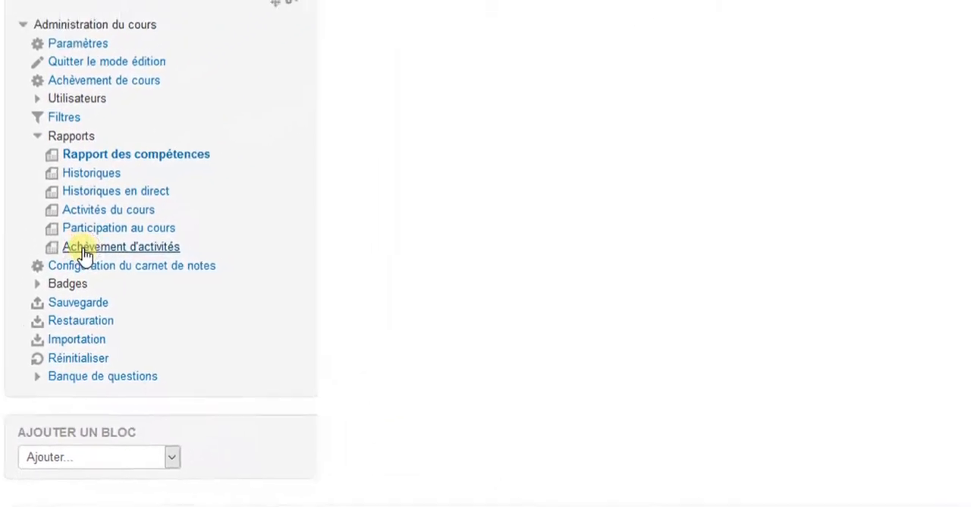
pyautogui.click(83, 248)
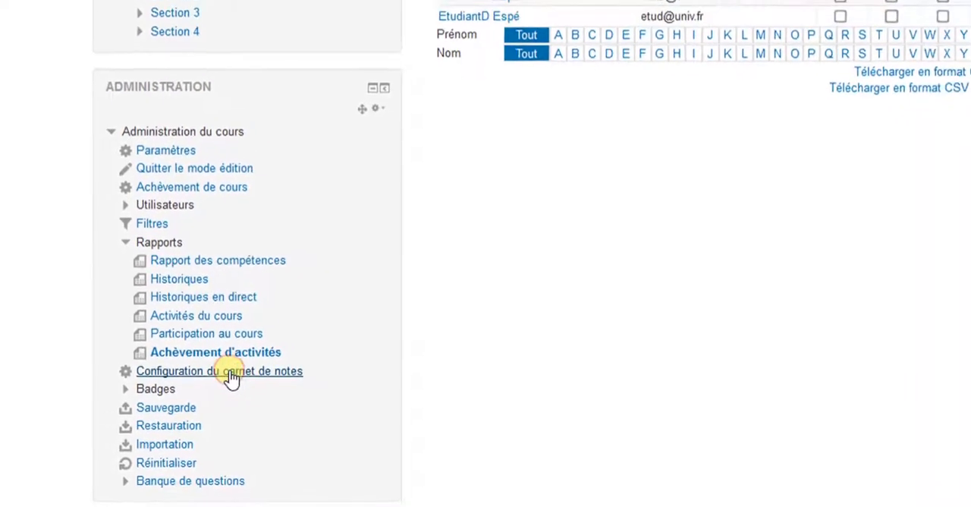
# Step: Go to the gradebook setup and open its export to an Excel spreadsheet (Feuille de calcul Excel)
pyautogui.click(159, 373)
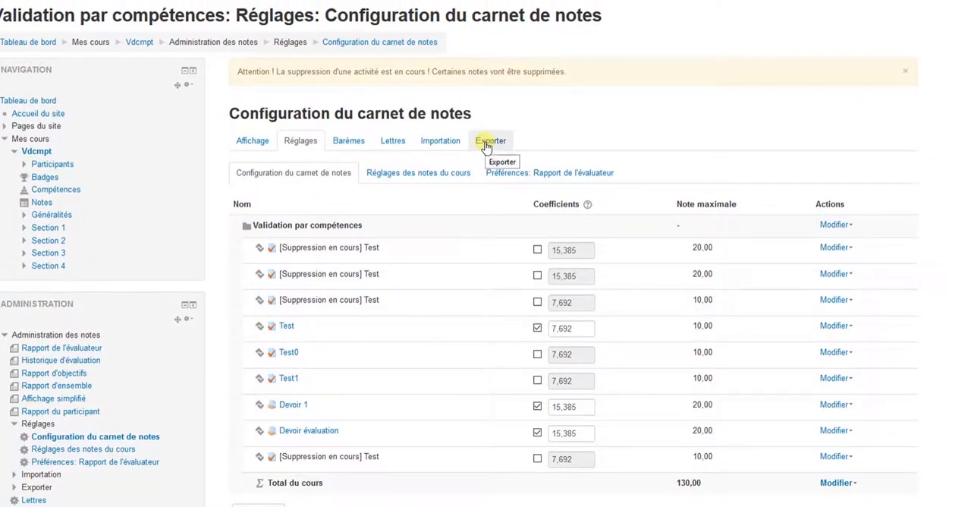
pyautogui.click(486, 144)
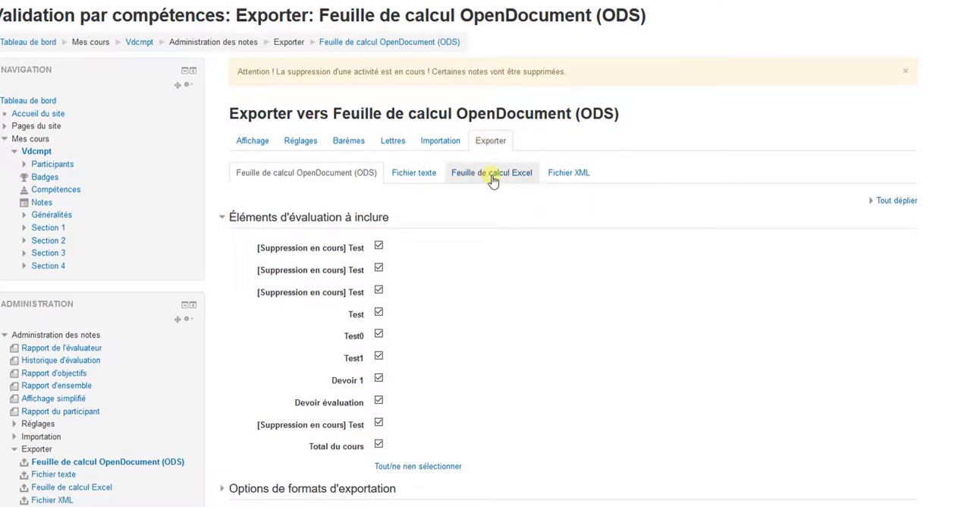
pyautogui.click(492, 175)
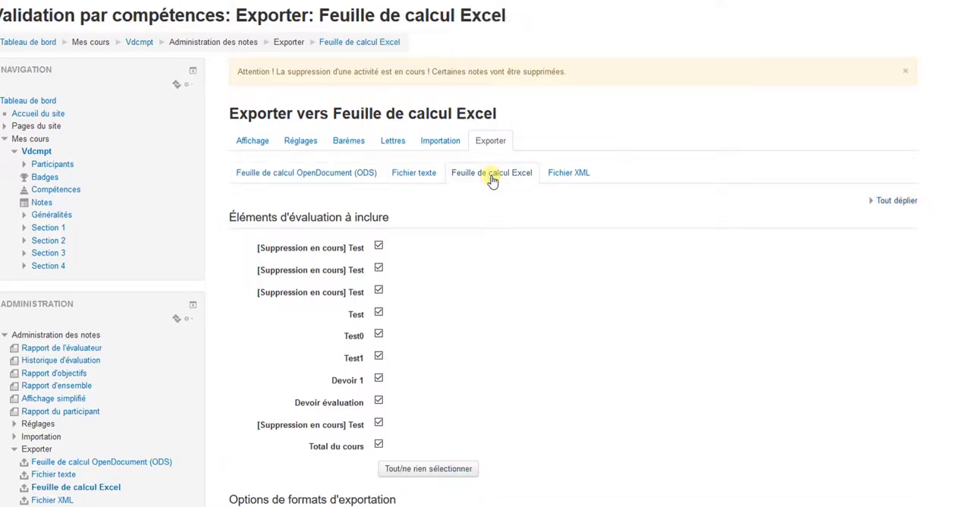
# Step: Exclude the four [Suppression en cours] Test items, Test0, Test1 and Total du cours from the export
pyautogui.click(379, 247)
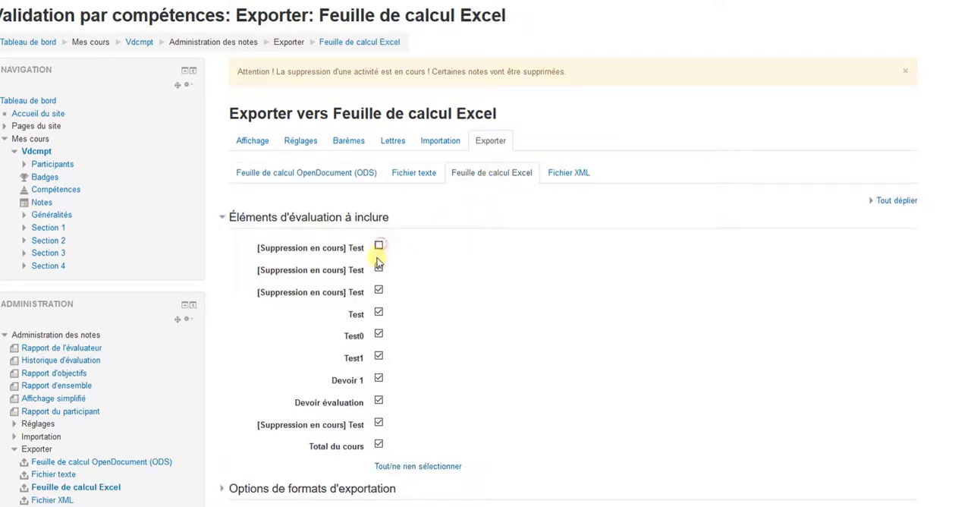
pyautogui.click(379, 269)
pyautogui.click(380, 291)
pyautogui.click(380, 335)
pyautogui.click(379, 356)
pyautogui.click(380, 422)
pyautogui.click(380, 446)
# Step: Download the grade export Vdcmpt Notes.xlsx and open it with Microsoft Excel
pyautogui.scroll(-2, 491, 378)
pyautogui.scroll(-3, 493, 379)
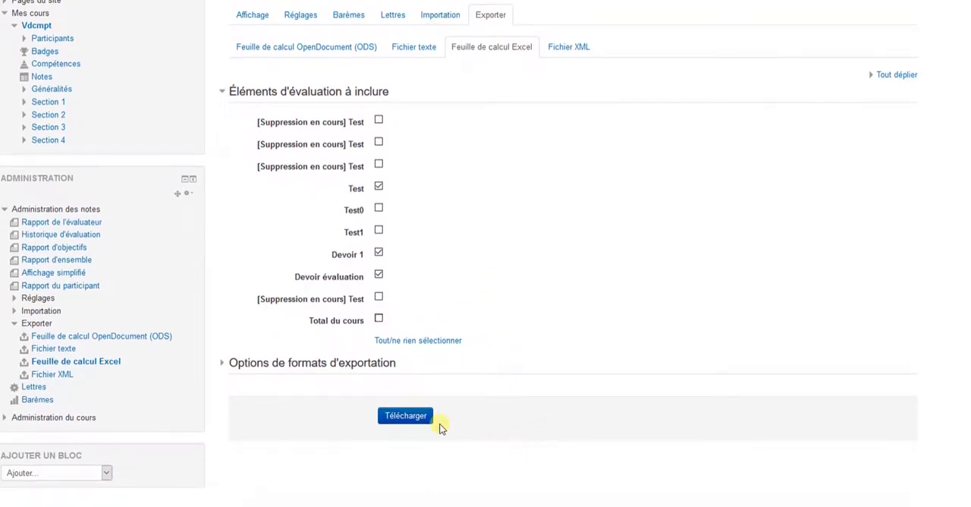
pyautogui.click(415, 423)
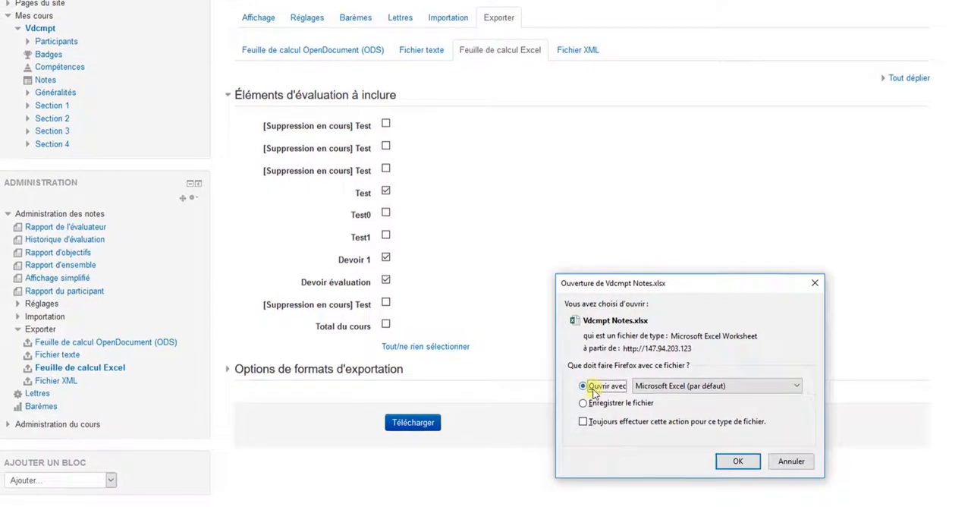
pyautogui.click(738, 461)
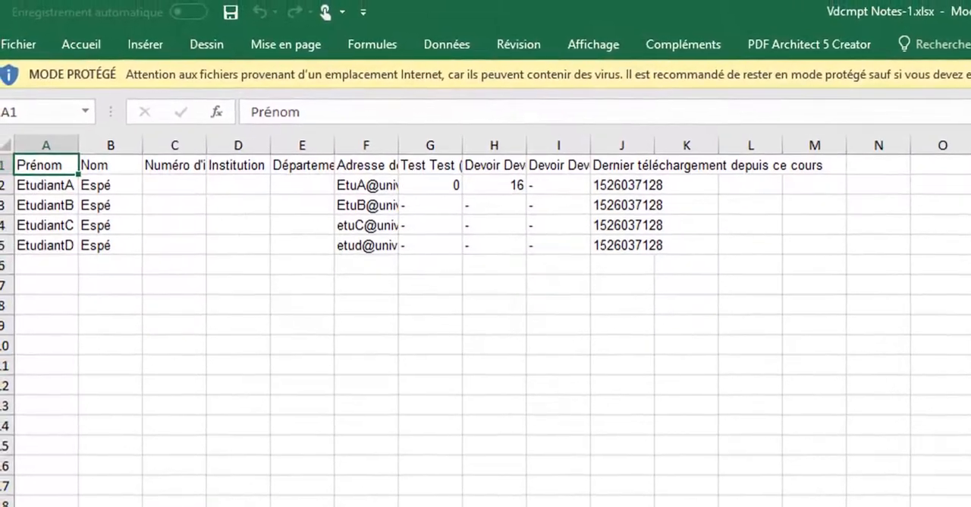
# Step: Enable editing of the protected workbook and delete column J, "Dernier téléchargement depuis ce cours"
pyautogui.click(970, 68)
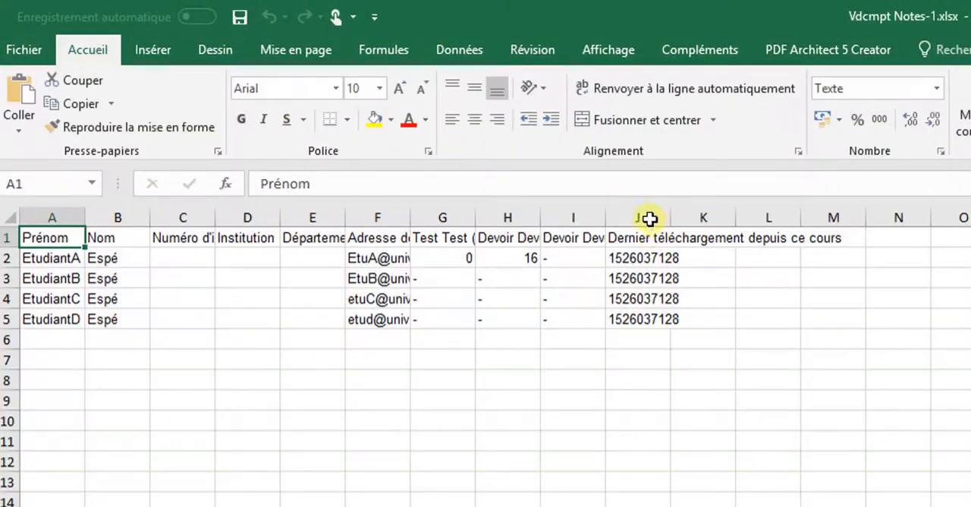
pyautogui.click(646, 218)
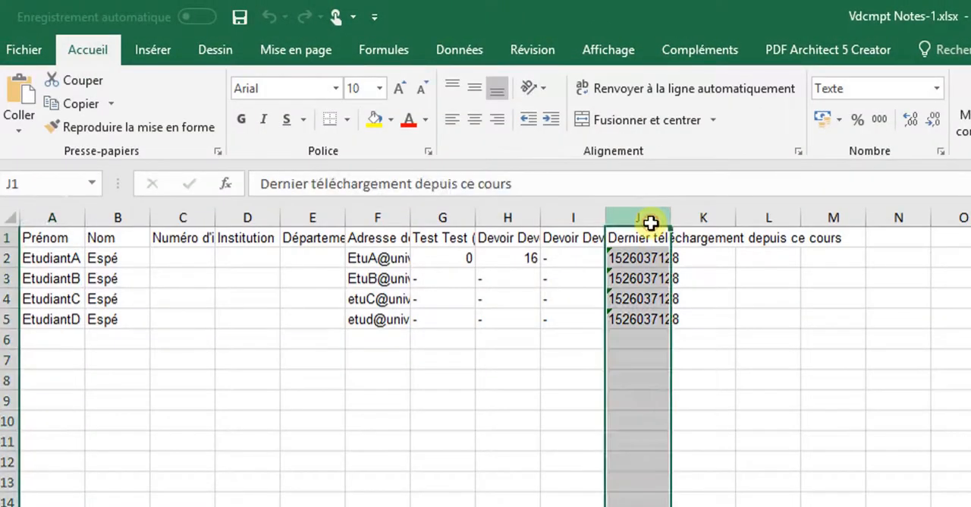
pyautogui.rightClick(654, 219)
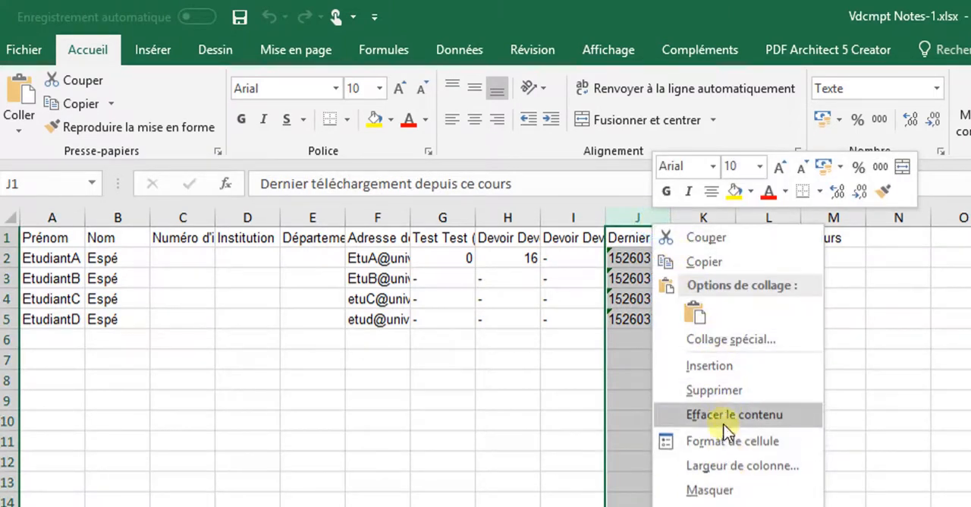
pyautogui.click(725, 390)
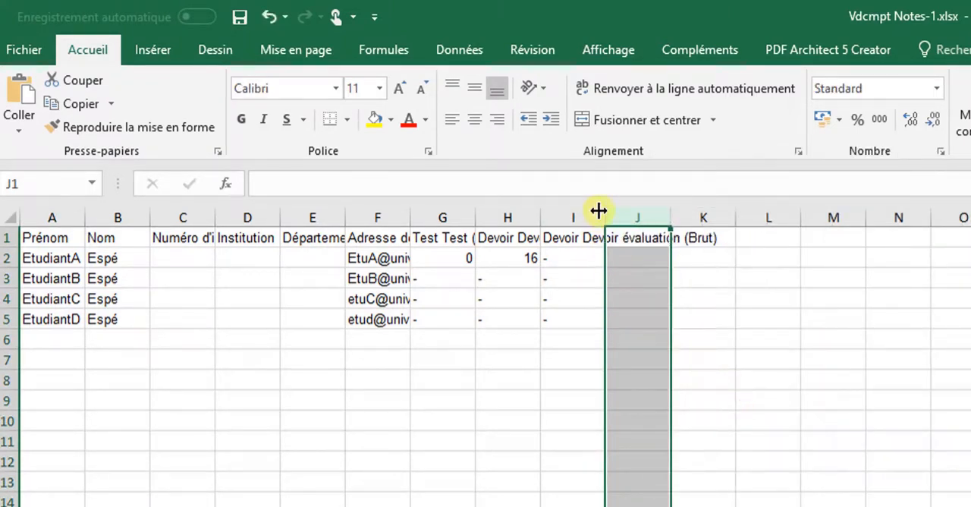
# Step: Widen columns I, H and G so that the assignment and test headings fit fully
pyautogui.moveTo(607, 217); pyautogui.dragTo(905, 217)
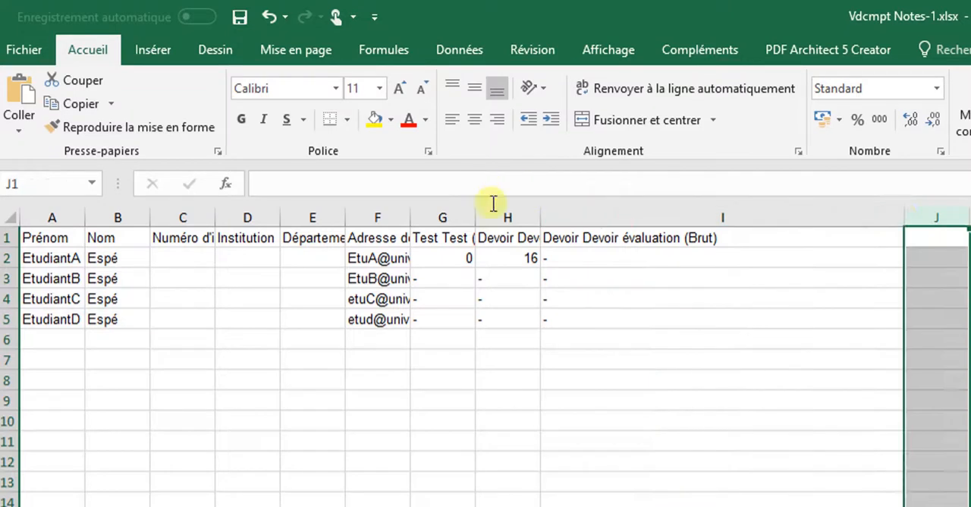
pyautogui.doubleClick(544, 217)
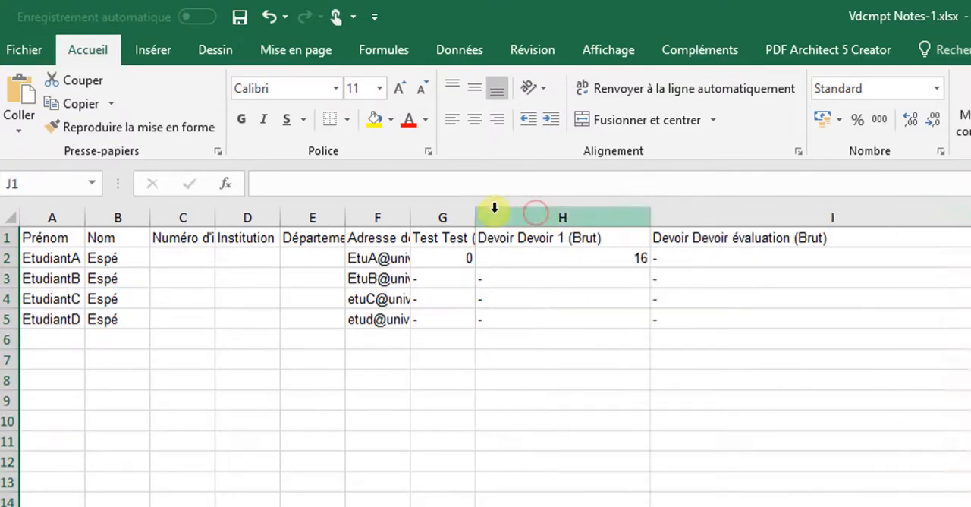
pyautogui.moveTo(478, 215); pyautogui.dragTo(577, 216)
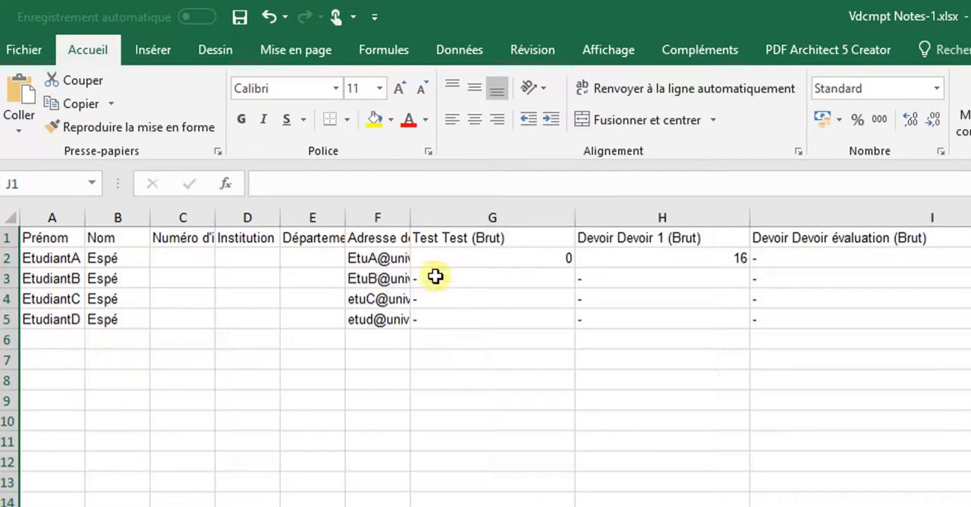
# Step: Examine the first student's grades for Test, Devoir 1 and Devoir évaluation in row 2
pyautogui.click(513, 259)
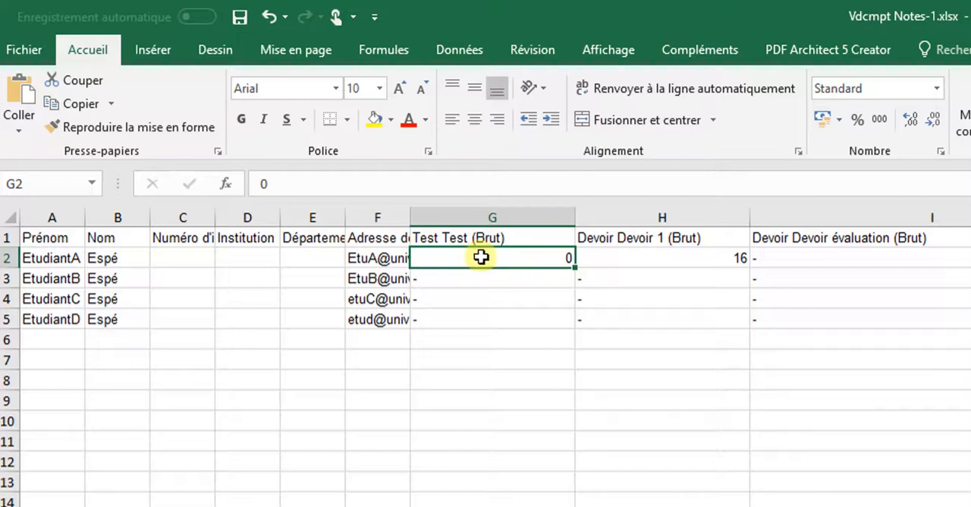
pyautogui.click(637, 260)
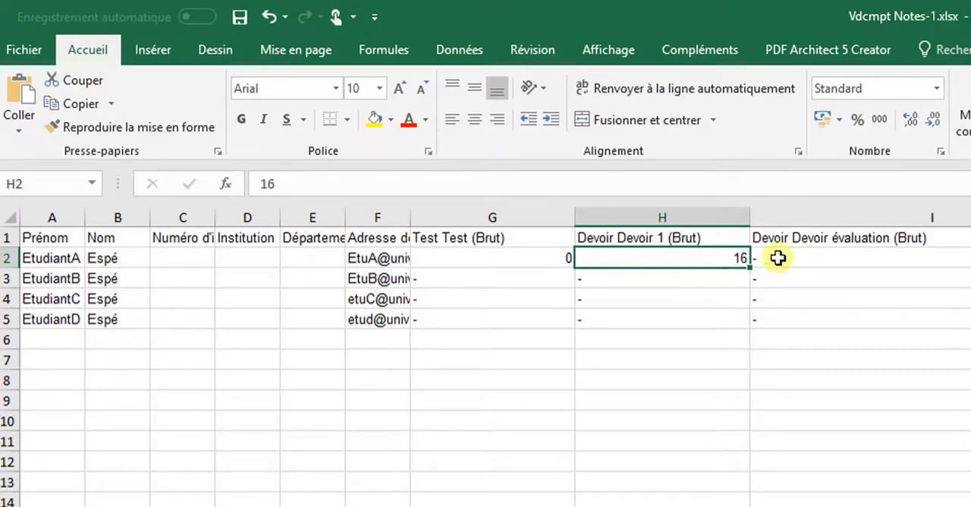
pyautogui.click(832, 256)
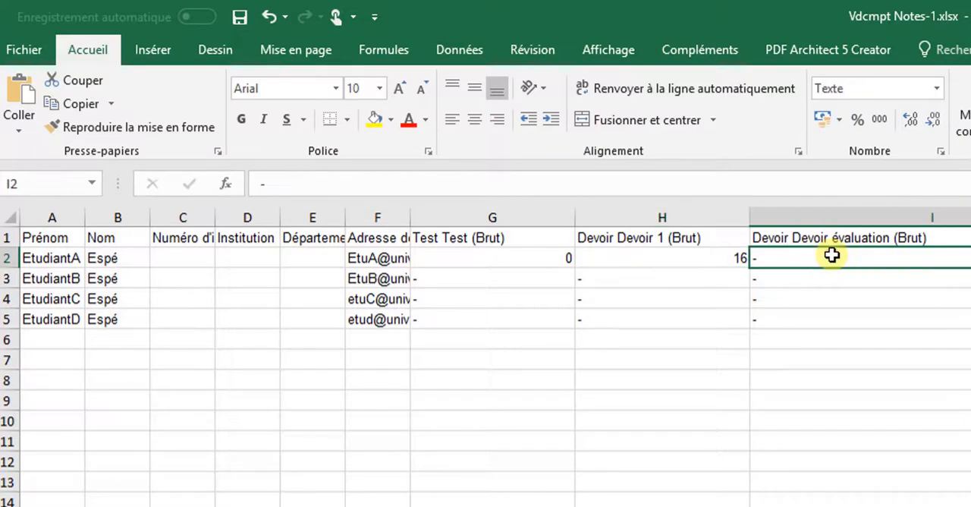